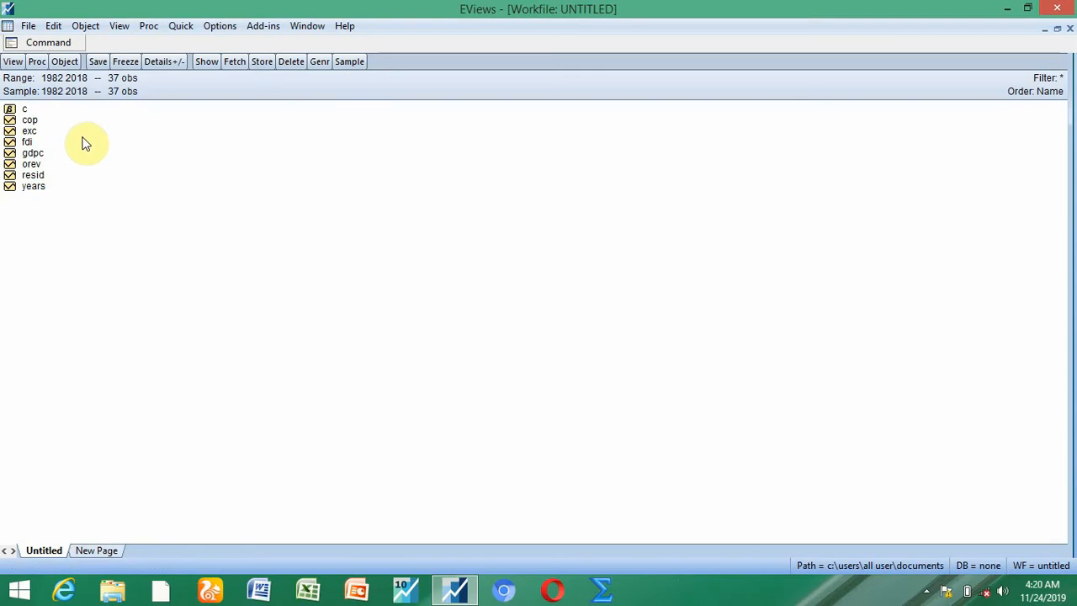
{"action": "left_click", "coordinate": [12, 123]}
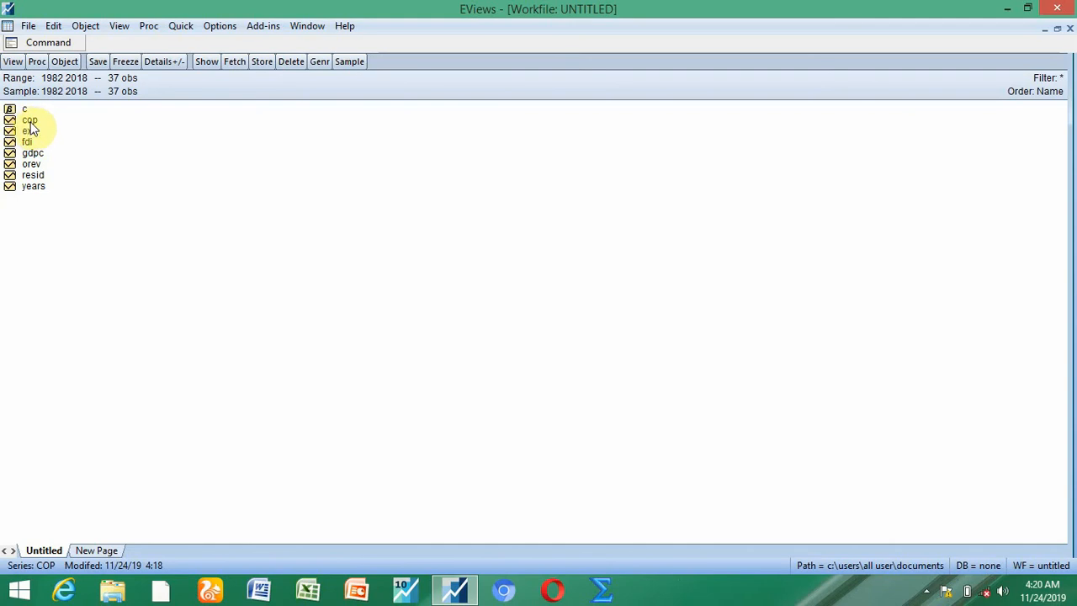
{"action": "left_click", "coordinate": [33, 132]}
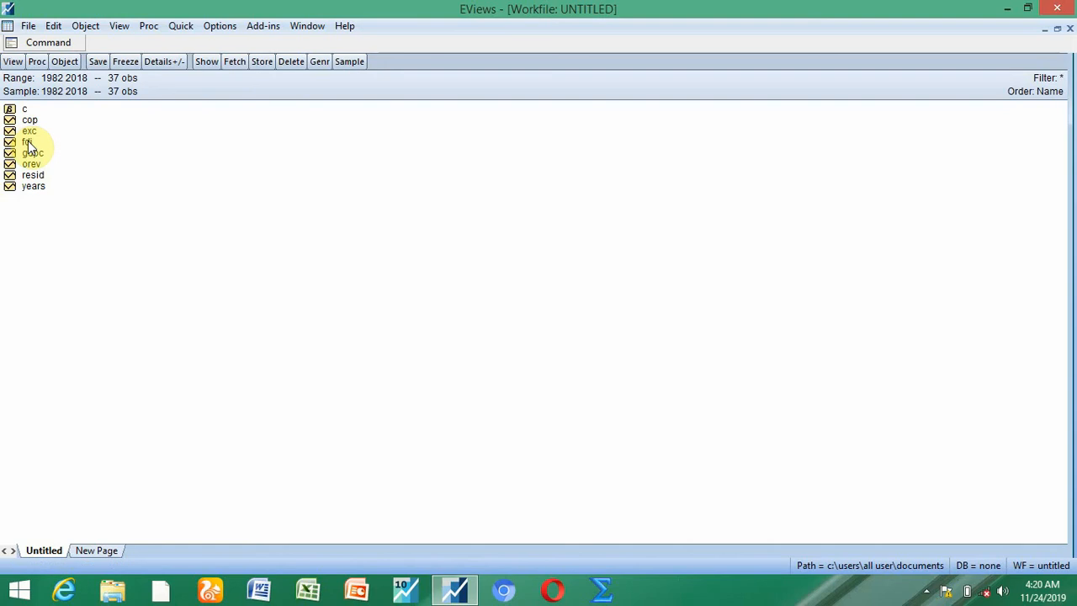
{"action": "left_click", "coordinate": [27, 142]}
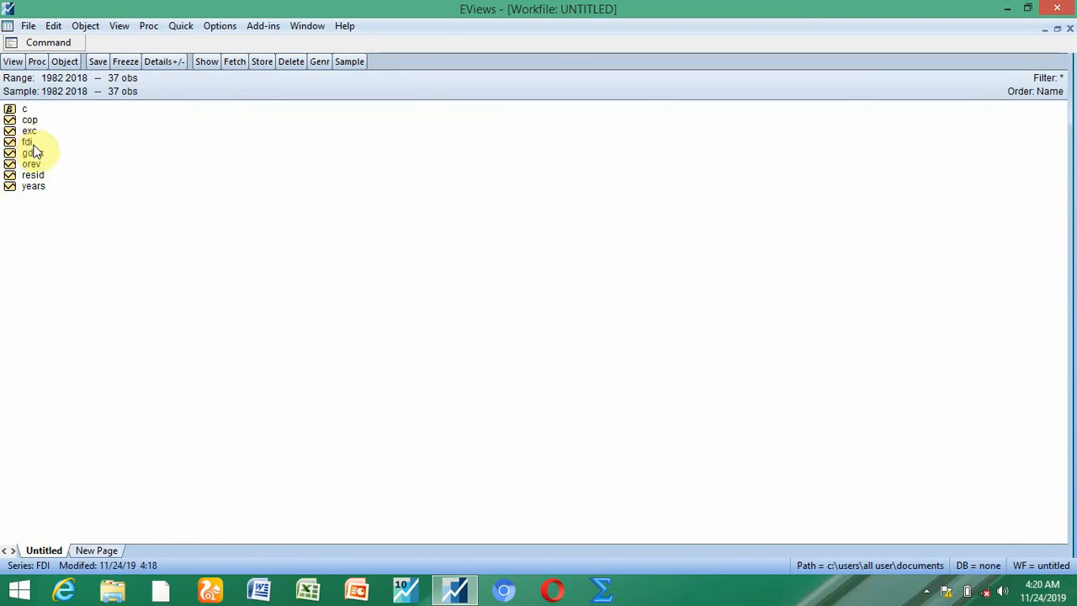
{"action": "left_click", "coordinate": [32, 153]}
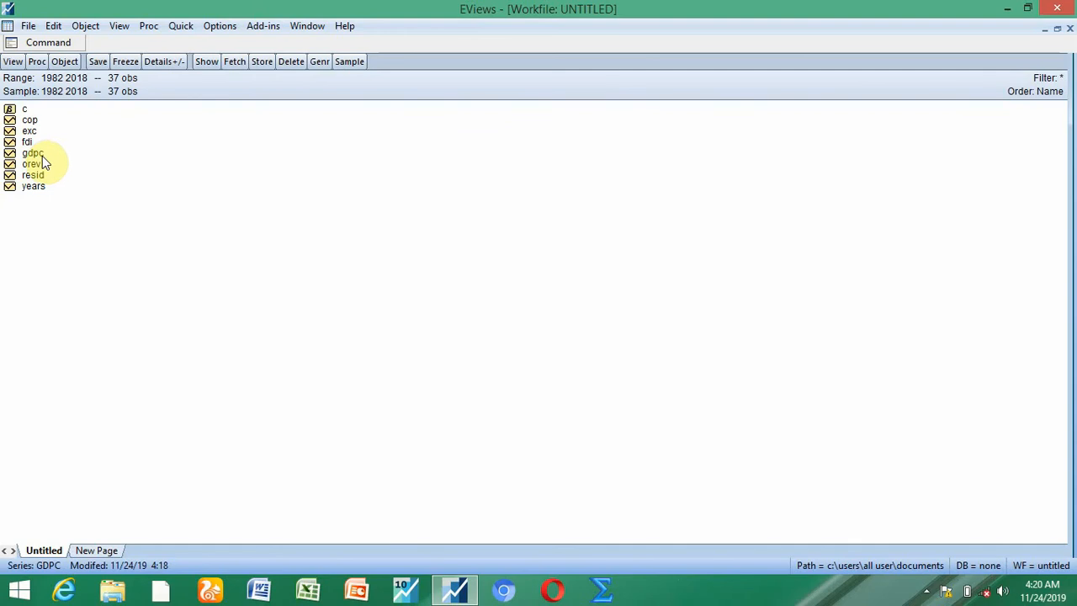
{"action": "left_click", "coordinate": [40, 163]}
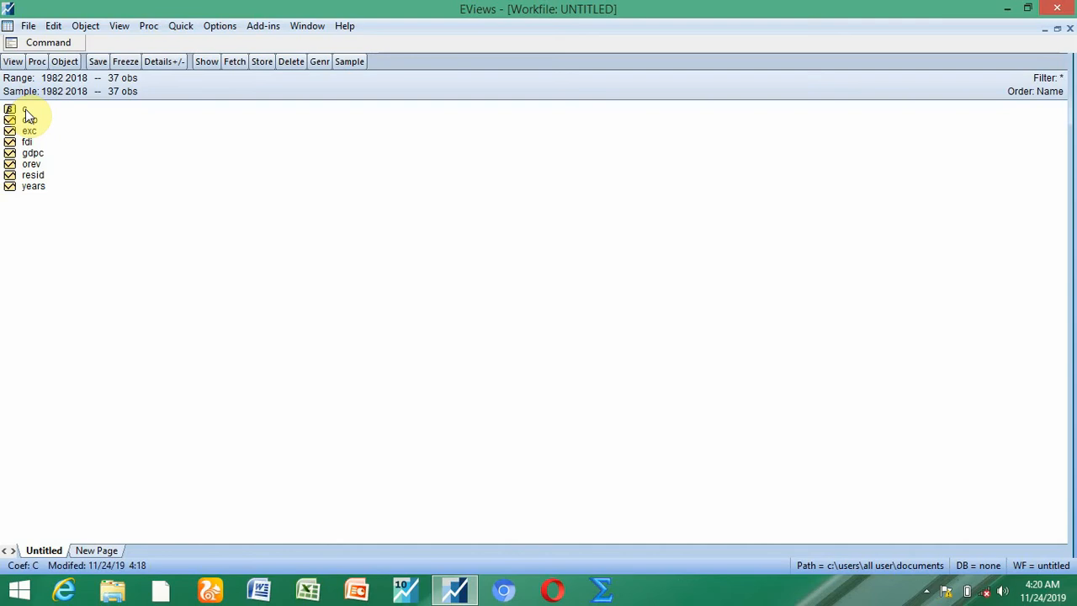
Generate a new series with the equation lcop=log(cop) over the sample 1982 2018.
{"action": "left_click", "coordinate": [183, 28]}
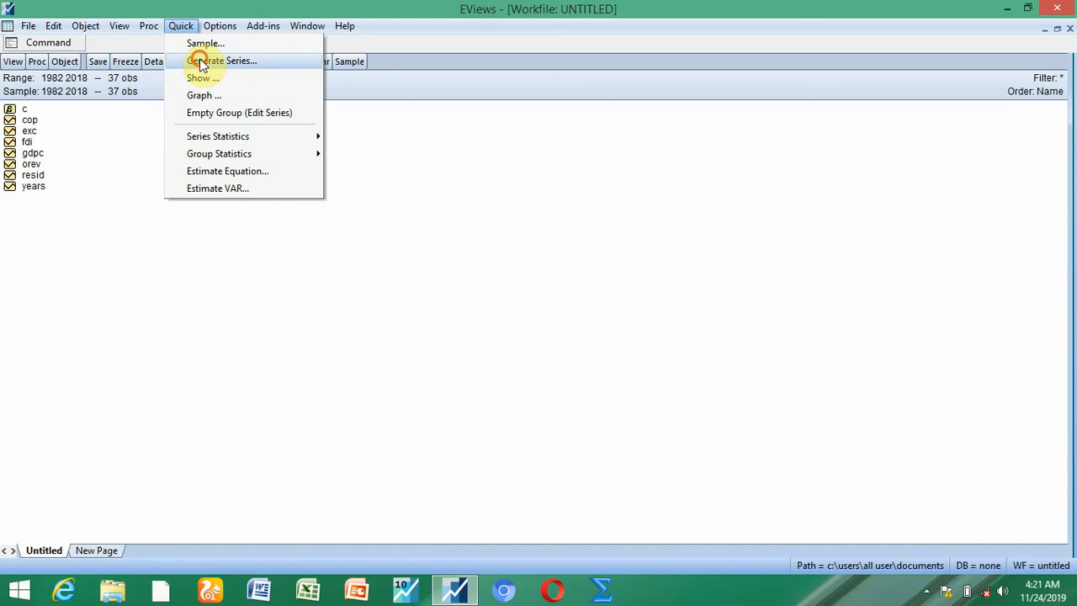
{"action": "left_click", "coordinate": [200, 61]}
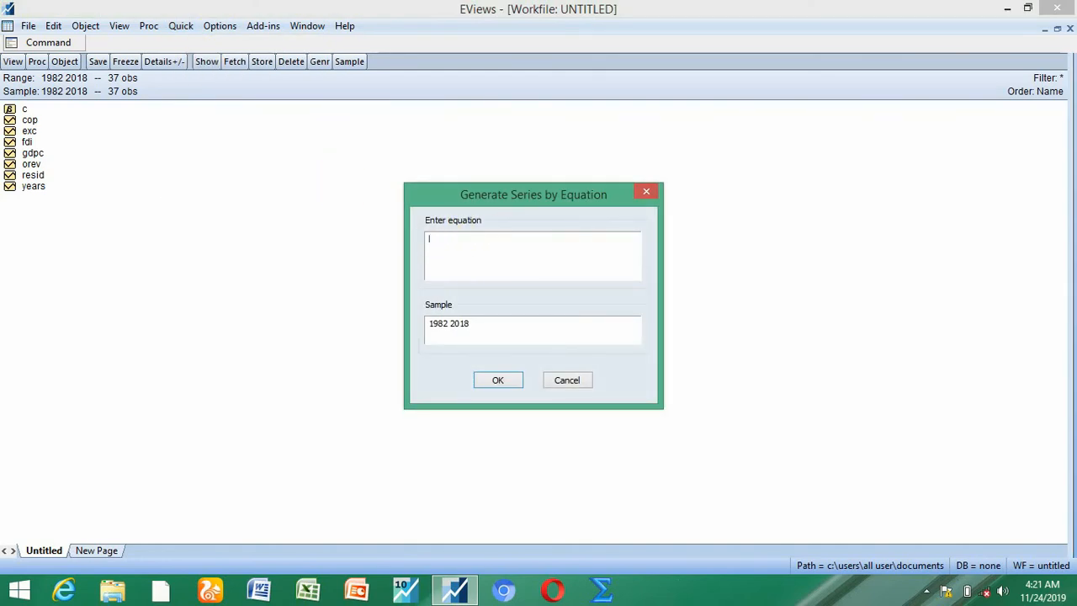
{"action": "type", "text": "g"}
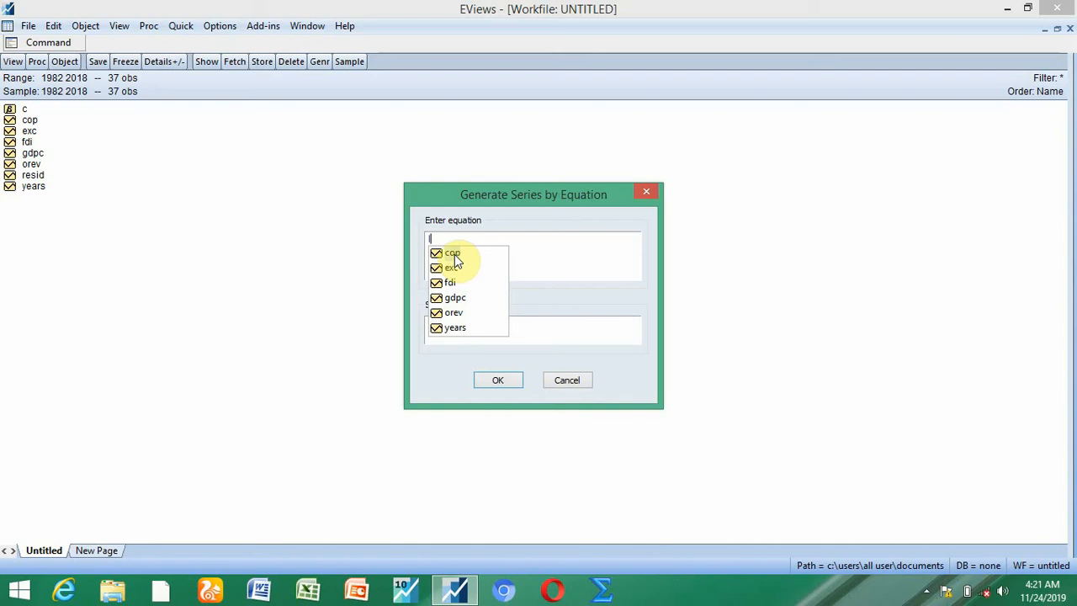
{"action": "type", "text": "lc"}
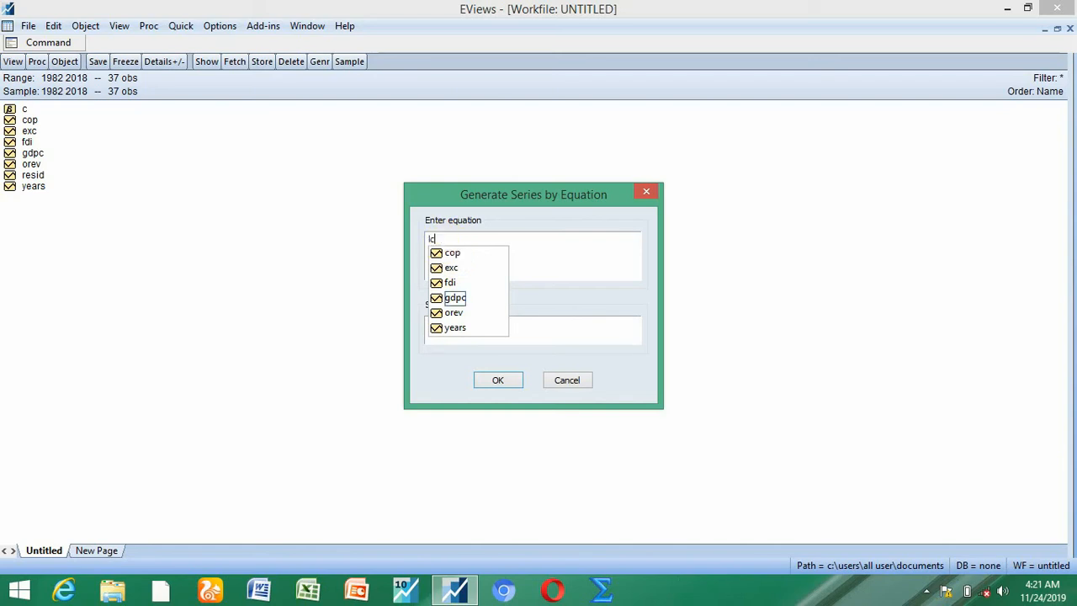
{"action": "type", "text": "op"}
{"action": "left_click", "coordinate": [444, 240]}
{"action": "type", "text": "="}
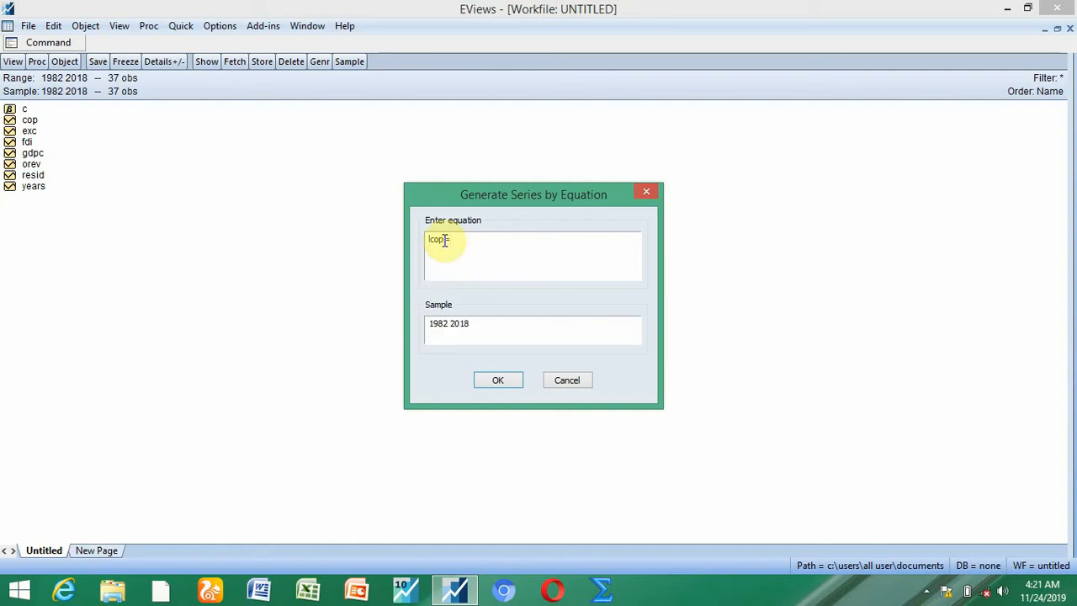
{"action": "type", "text": "log("}
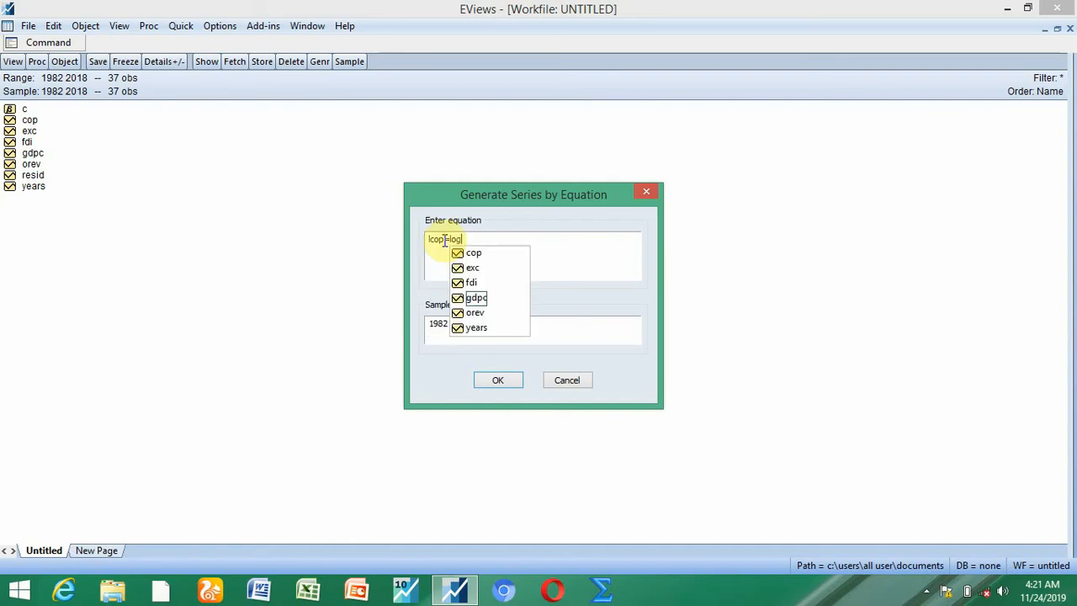
{"action": "key", "text": "Escape"}
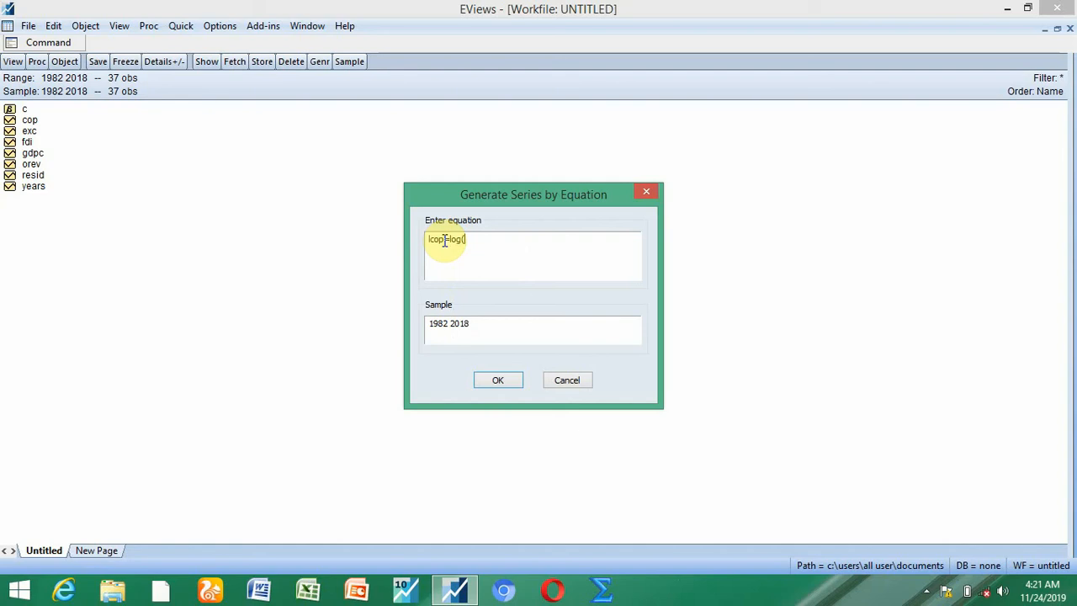
{"action": "type", "text": "cop)"}
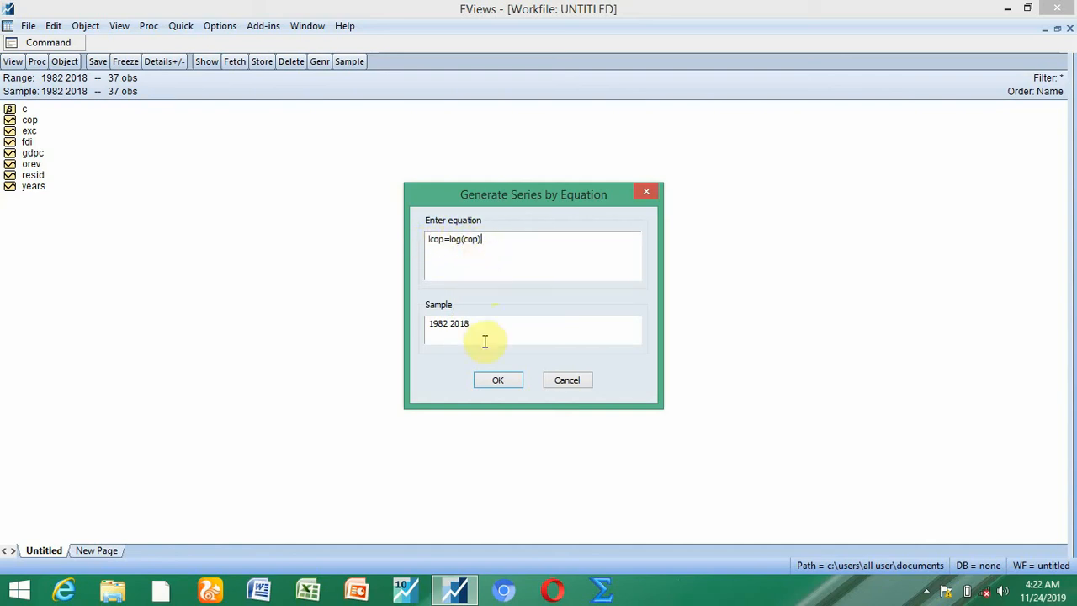
{"action": "left_click", "coordinate": [491, 377]}
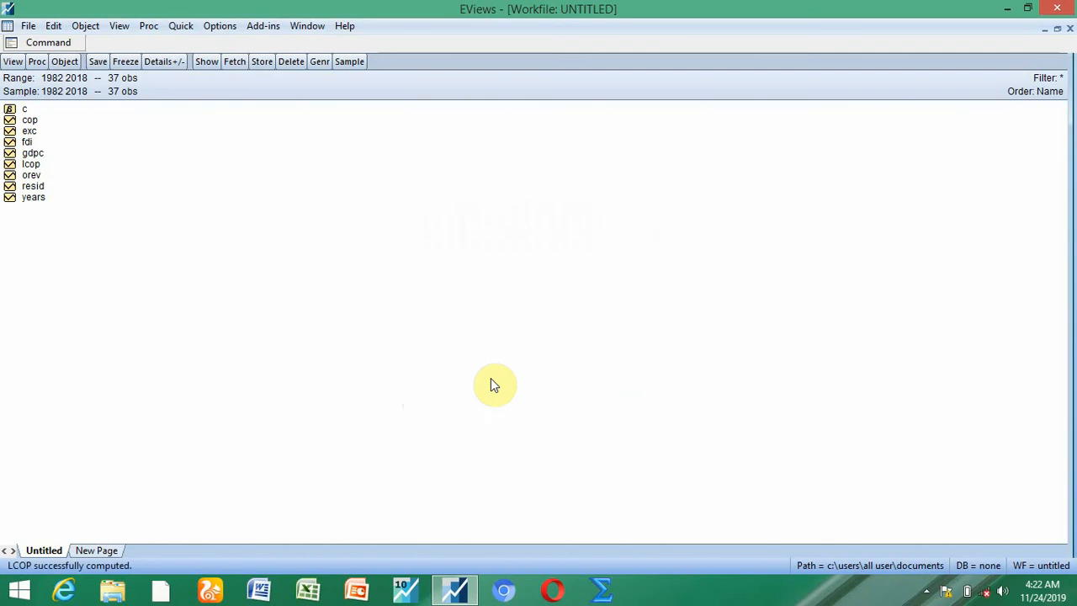
Open the lcop series, examine its yearly values down to 2018, and close it to return to the workfile.
{"action": "double_click", "coordinate": [29, 164]}
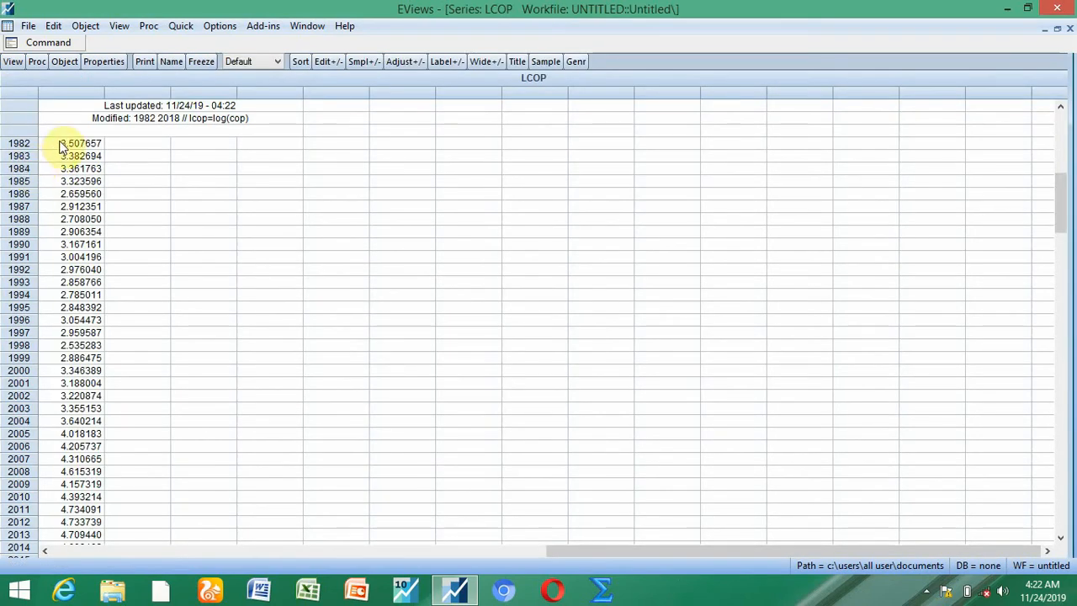
{"action": "left_click", "coordinate": [74, 244]}
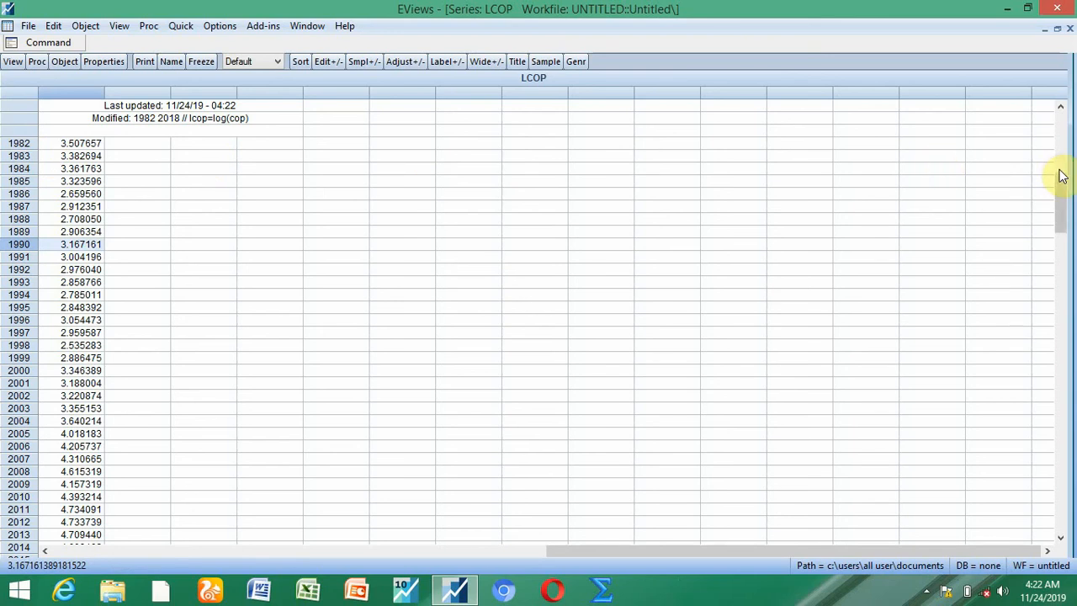
{"action": "left_click_drag", "start_coordinate": [1059, 214], "coordinate": [1032, 517]}
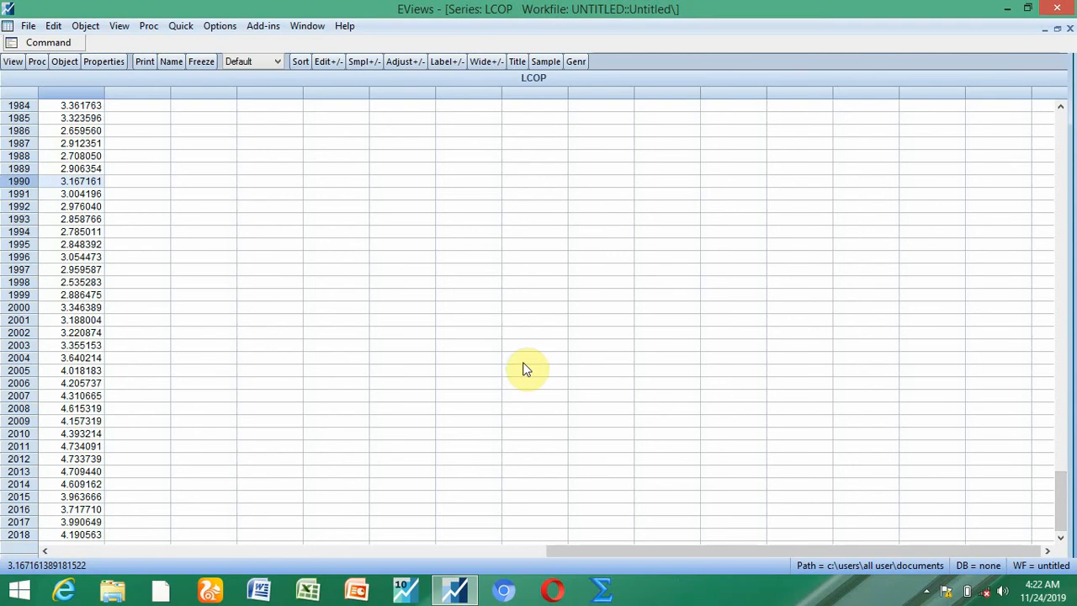
{"action": "left_click", "coordinate": [1069, 29]}
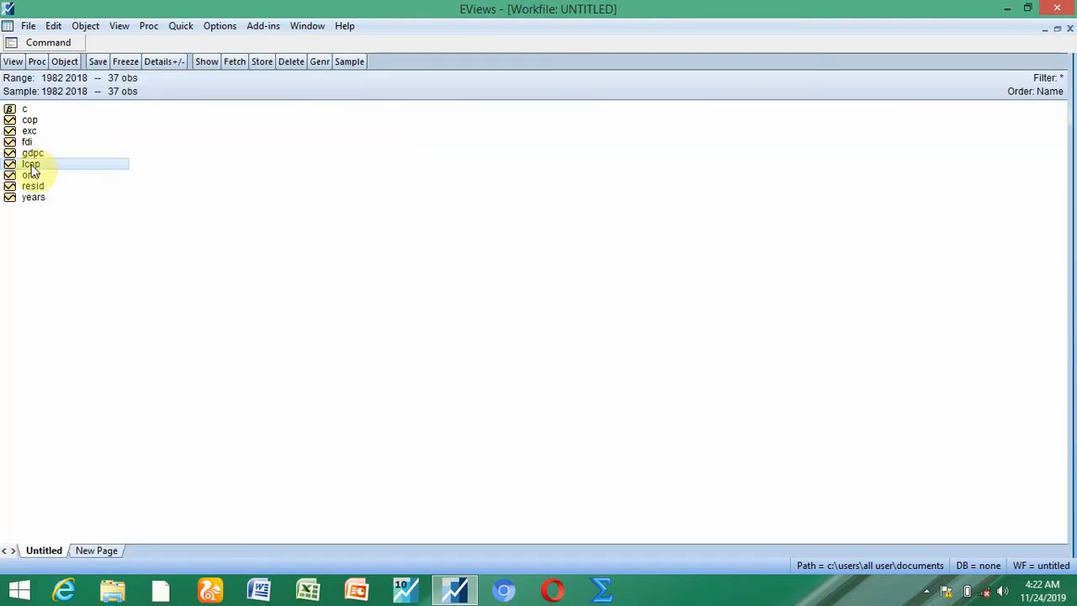
Generate the log series of exc with the equation lexc=log(exc) over the sample 1982 2018.
{"action": "left_click", "coordinate": [181, 26]}
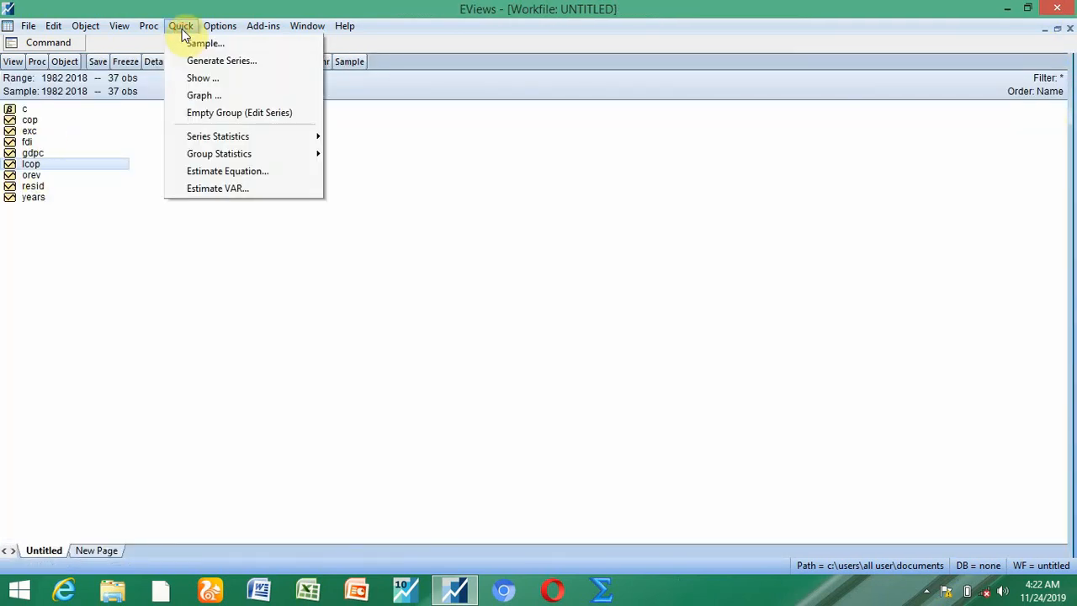
{"action": "left_click", "coordinate": [213, 63]}
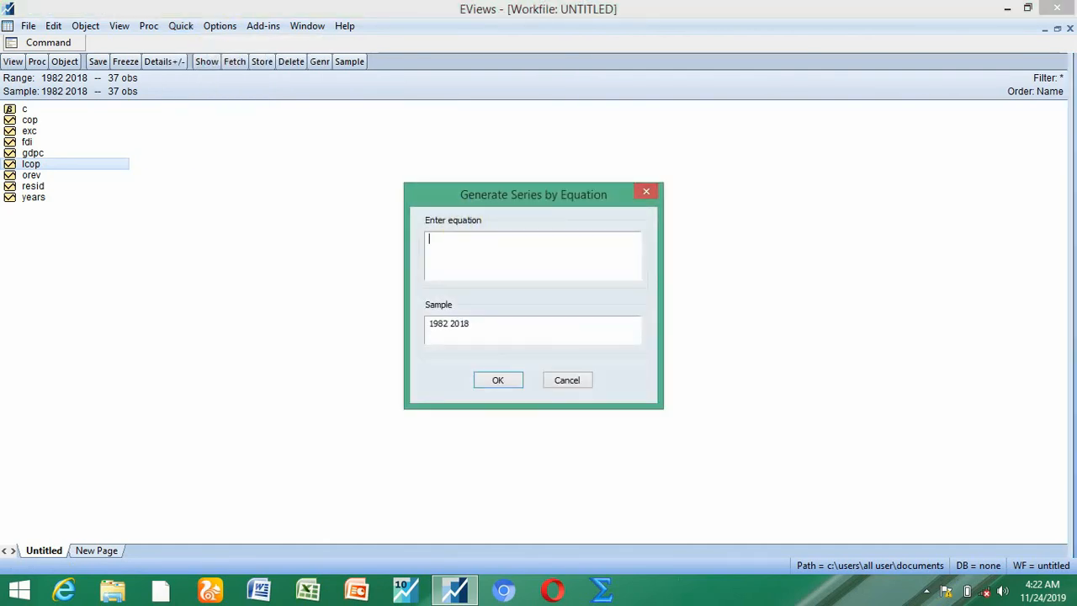
{"action": "type", "text": "lexc"}
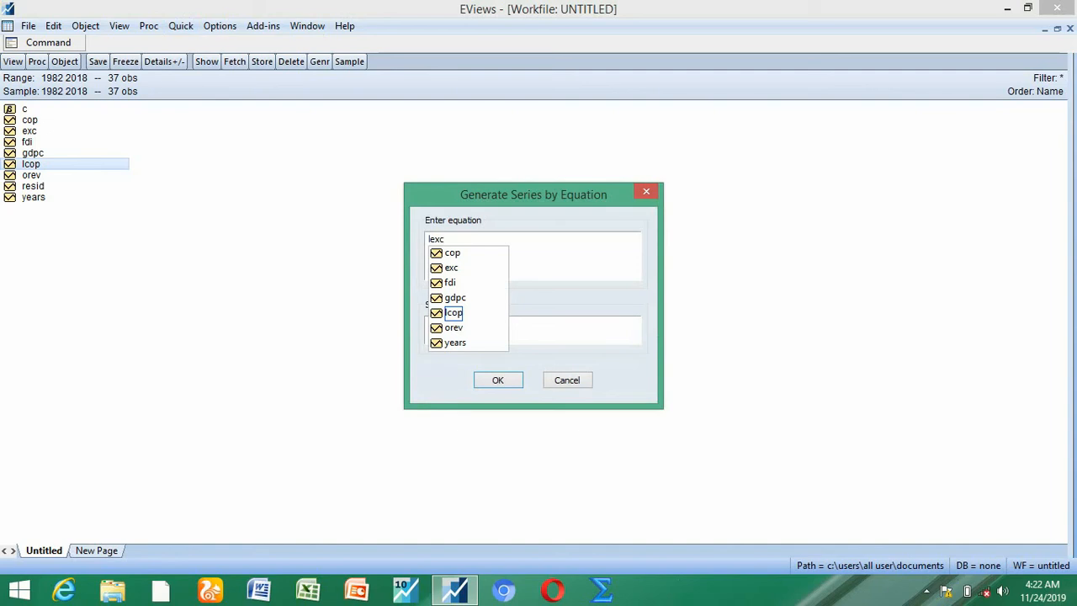
{"action": "type", "text": "=log("}
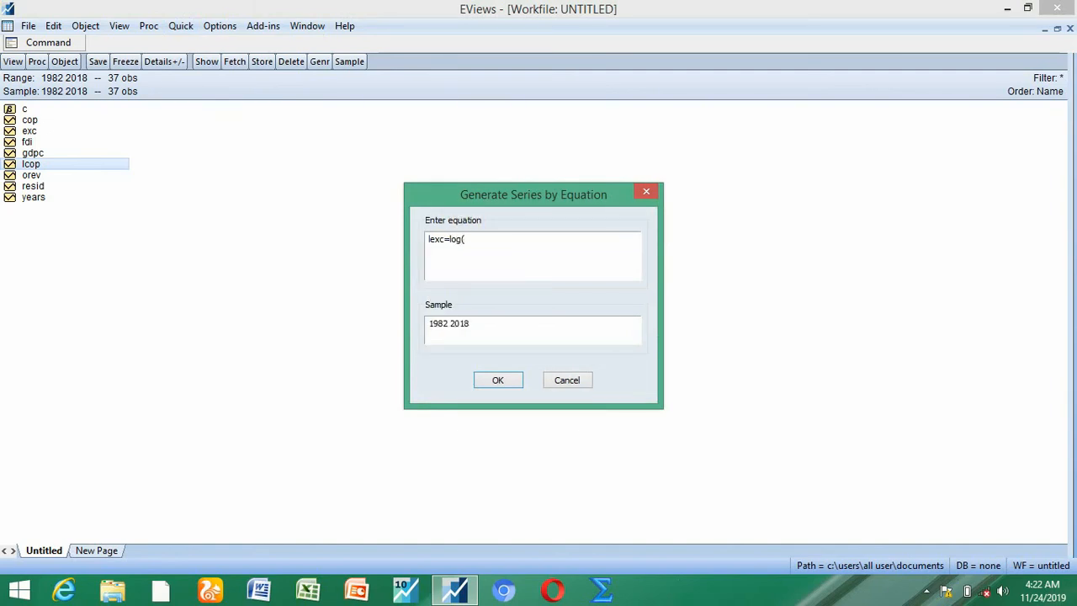
{"action": "type", "text": "exc)"}
{"action": "key", "text": "Return"}
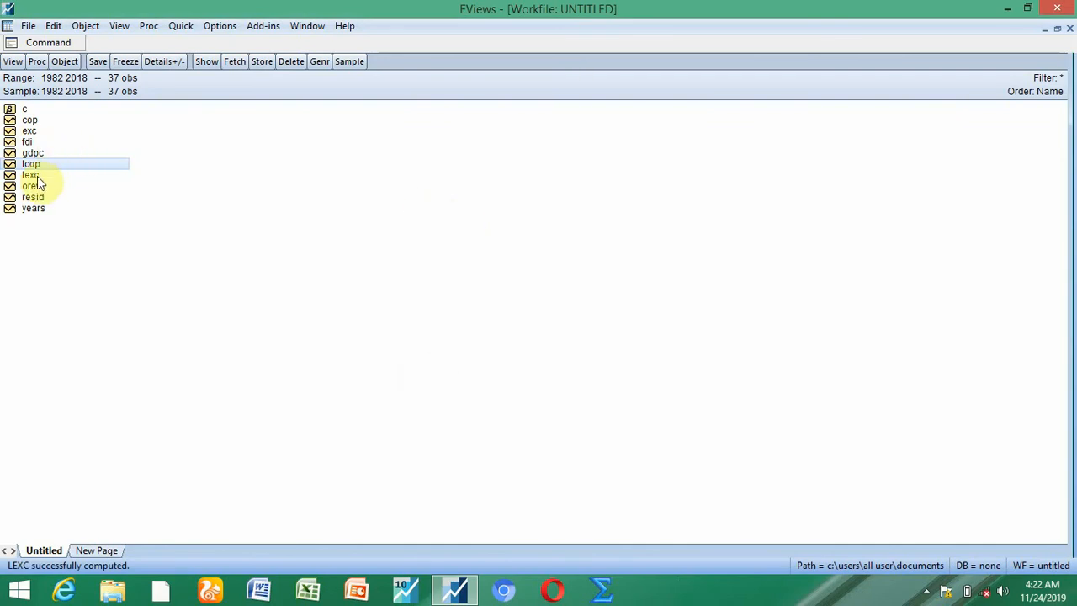
Generate the log series of fdi with the equation lfdi=log(fdi) over the sample 1982 2018.
{"action": "left_click", "coordinate": [178, 25]}
{"action": "left_click", "coordinate": [212, 61]}
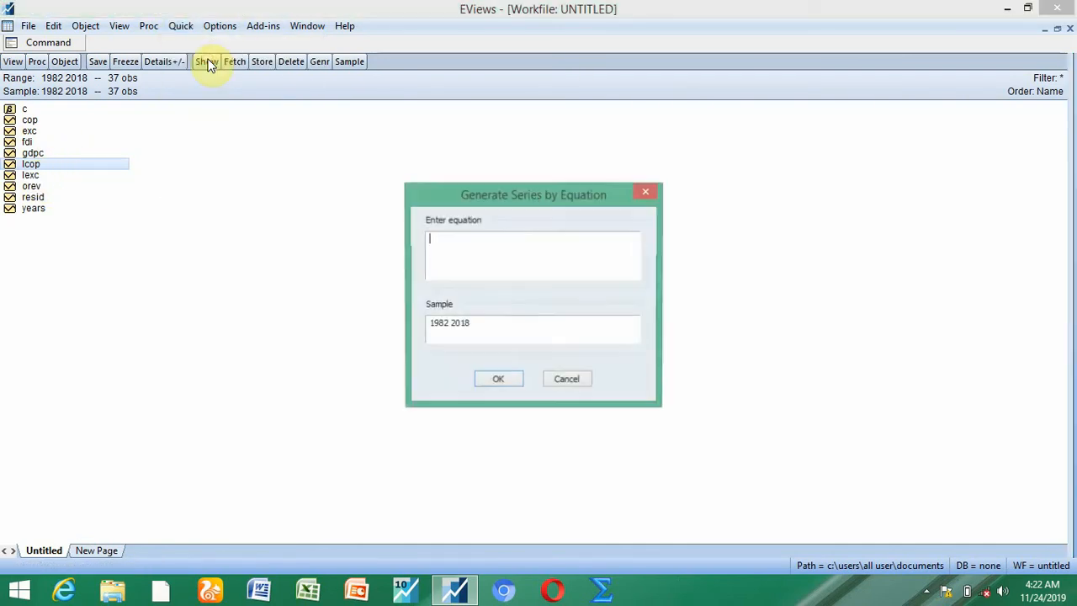
{"action": "type", "text": "lfdi"}
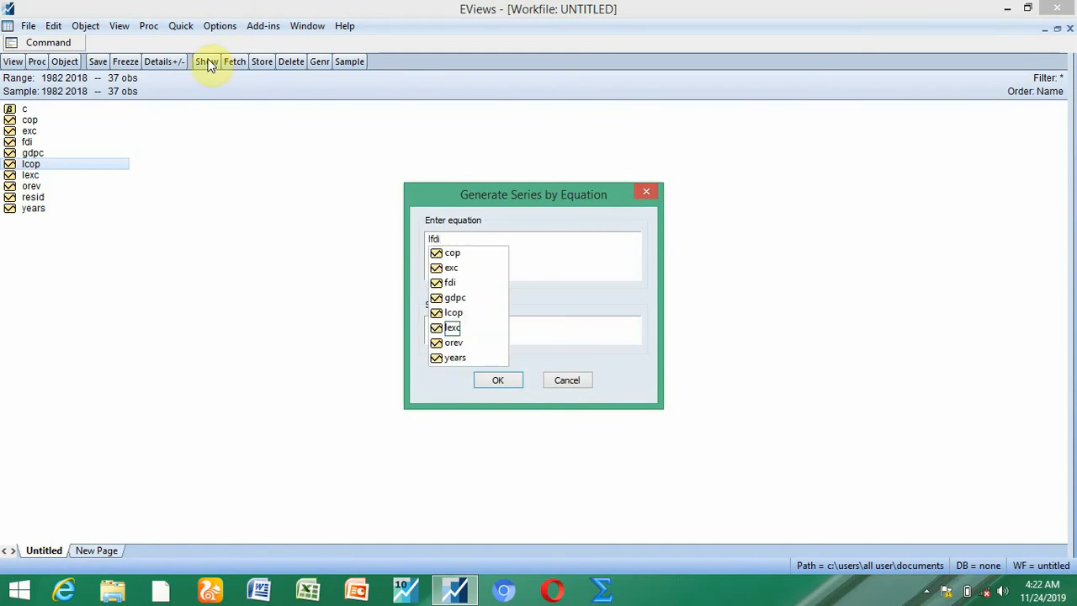
{"action": "type", "text": "=log("}
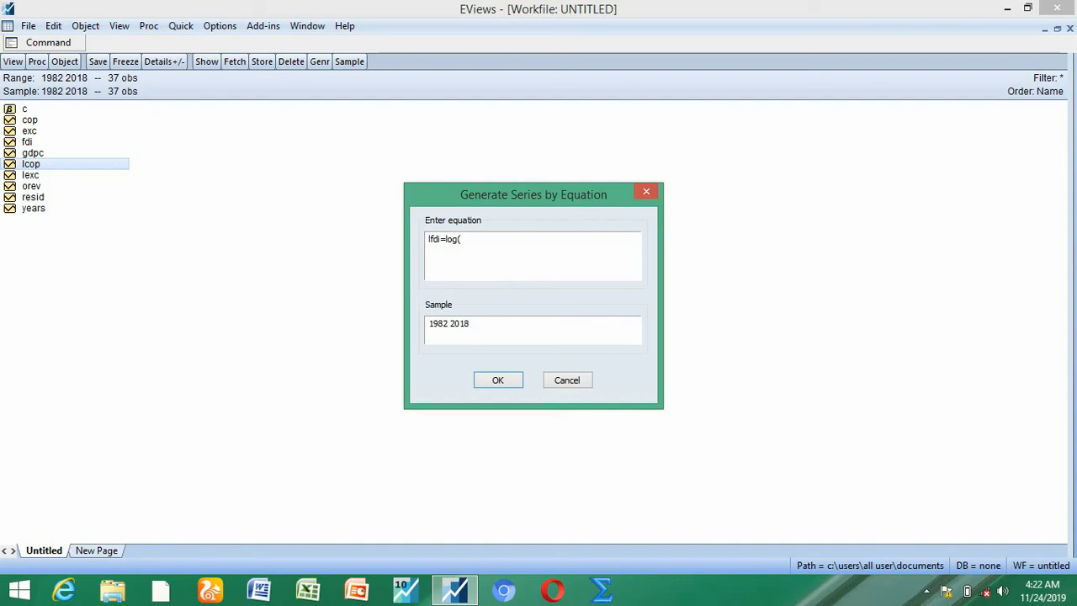
{"action": "type", "text": "fdi)"}
{"action": "key", "text": "Return"}
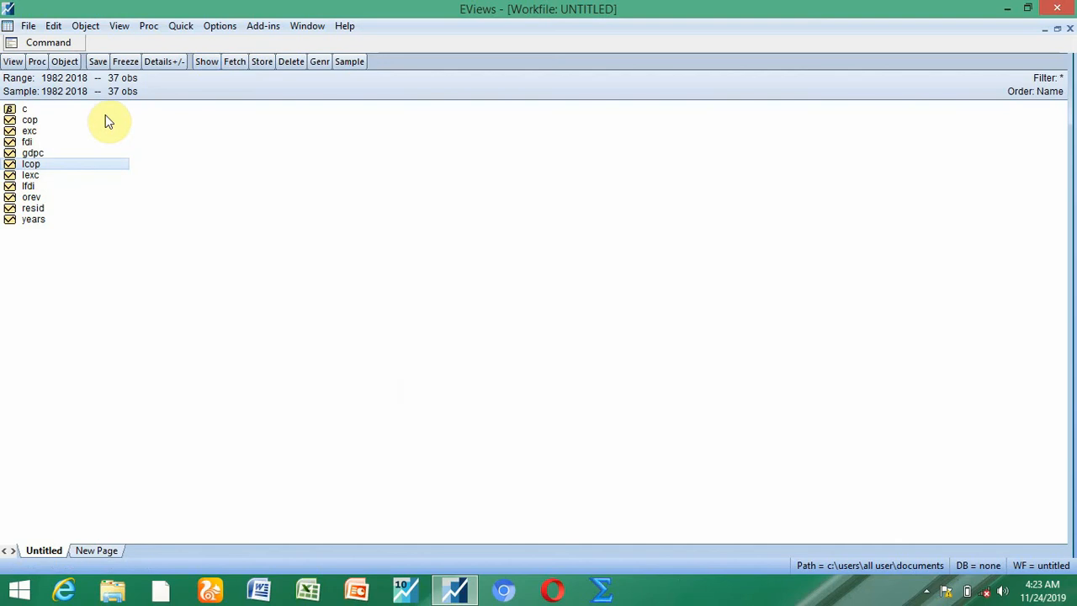
Generate the log series of gdpc with the equation lgdpc=log(gdpc) over the sample 1982 2018.
{"action": "left_click", "coordinate": [175, 30]}
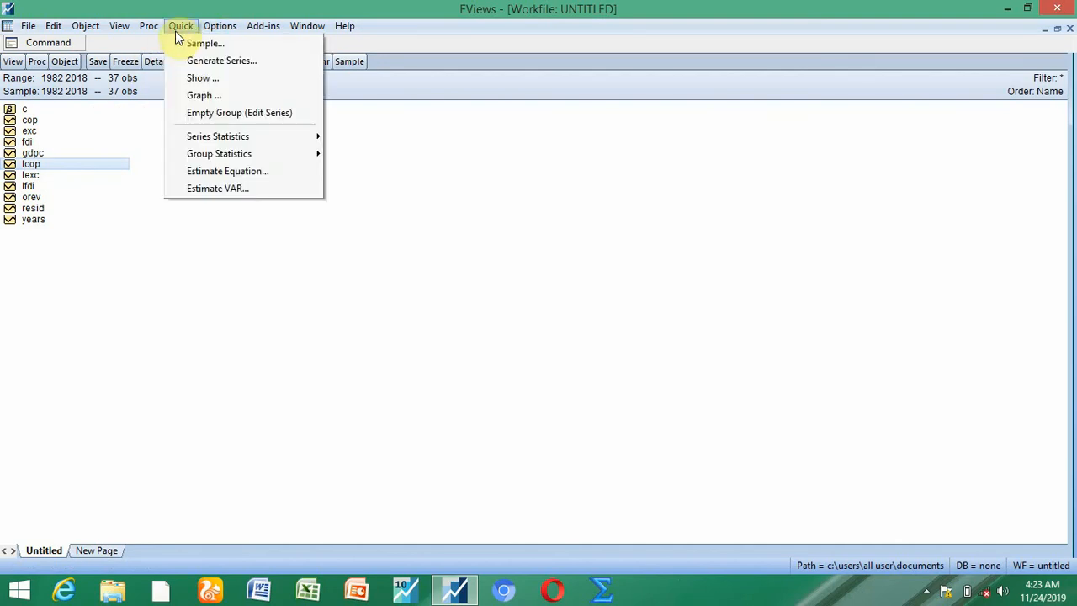
{"action": "left_click", "coordinate": [206, 61]}
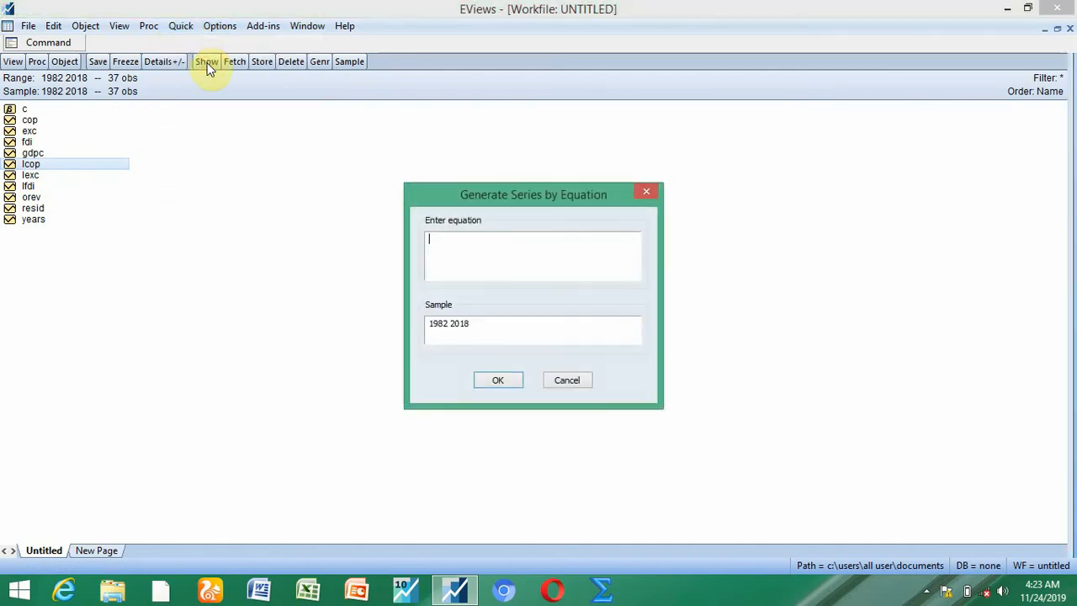
{"action": "type", "text": "lgdpc=log(gdpc)"}
{"action": "key", "text": "Return"}
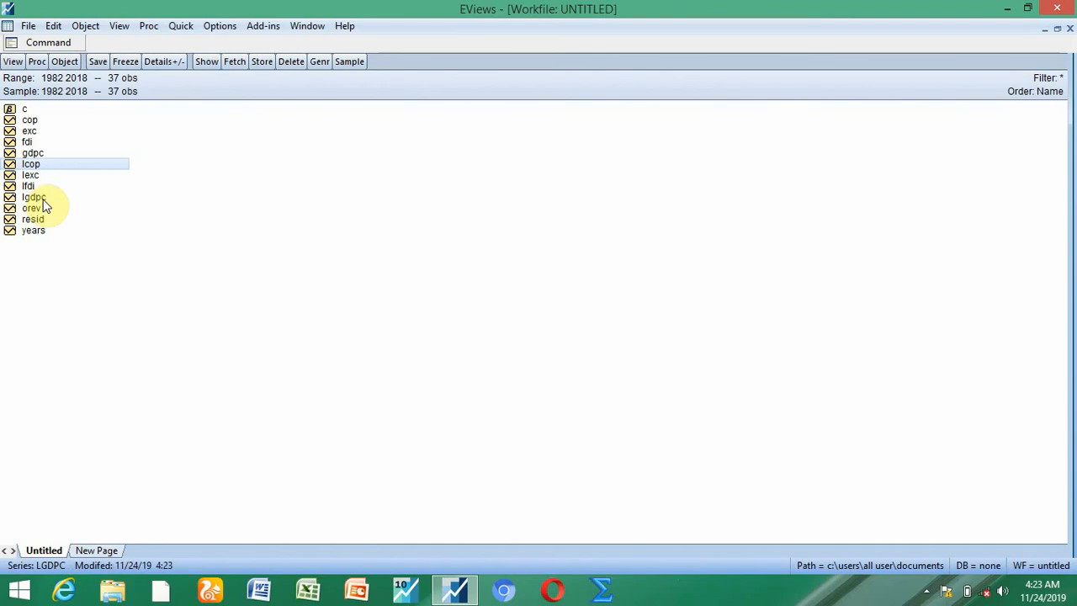
Generate the log series of orev with the equation lorev=log(orev) over the sample 1982 2018.
{"action": "left_click", "coordinate": [184, 28]}
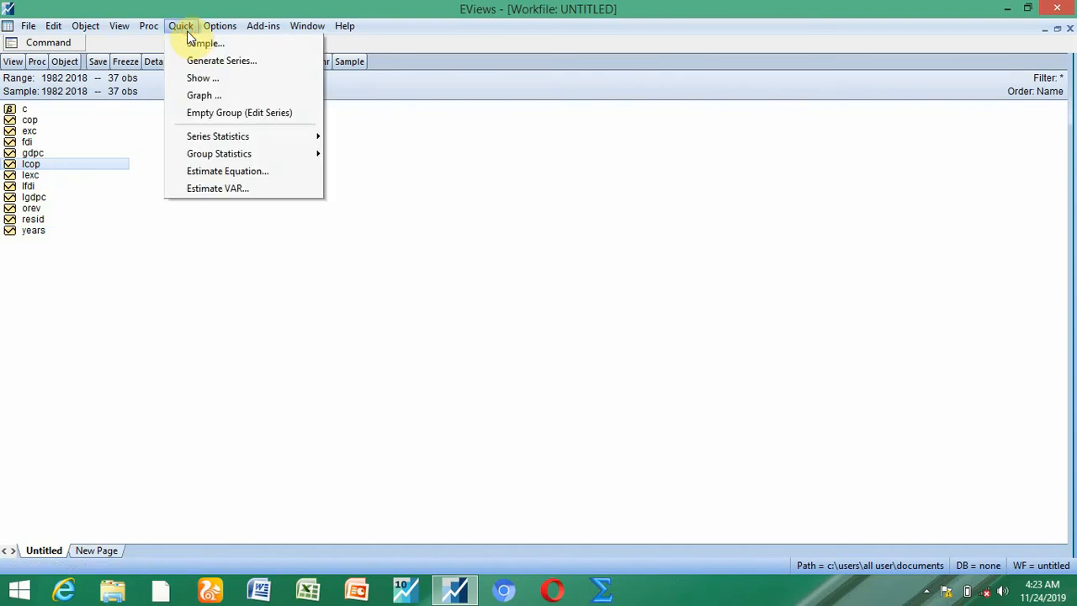
{"action": "left_click", "coordinate": [198, 62]}
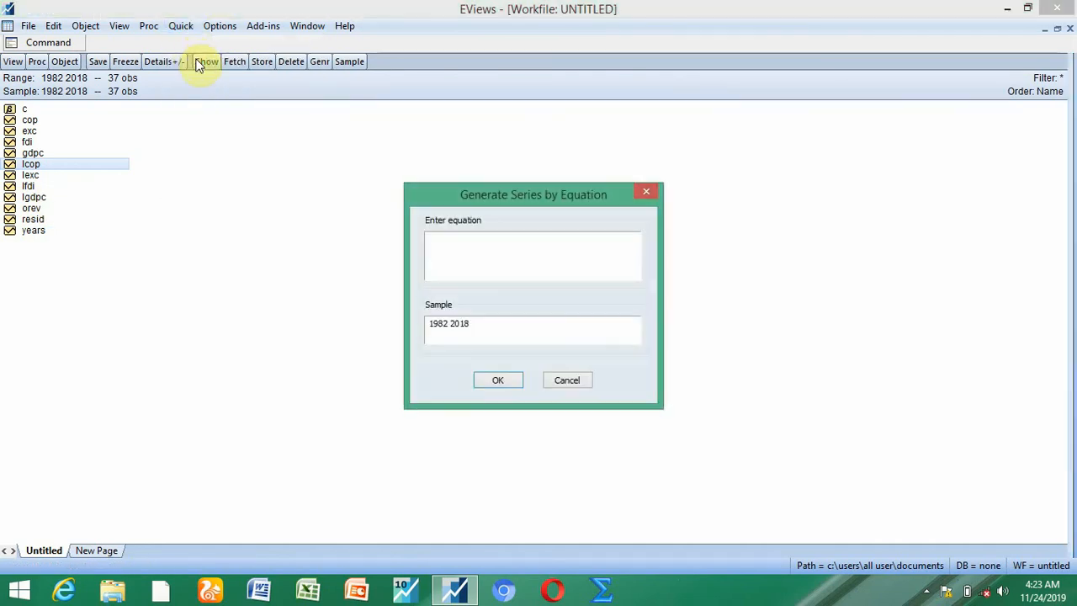
{"action": "type", "text": "lorev=log(orev)"}
{"action": "key", "text": "Return"}
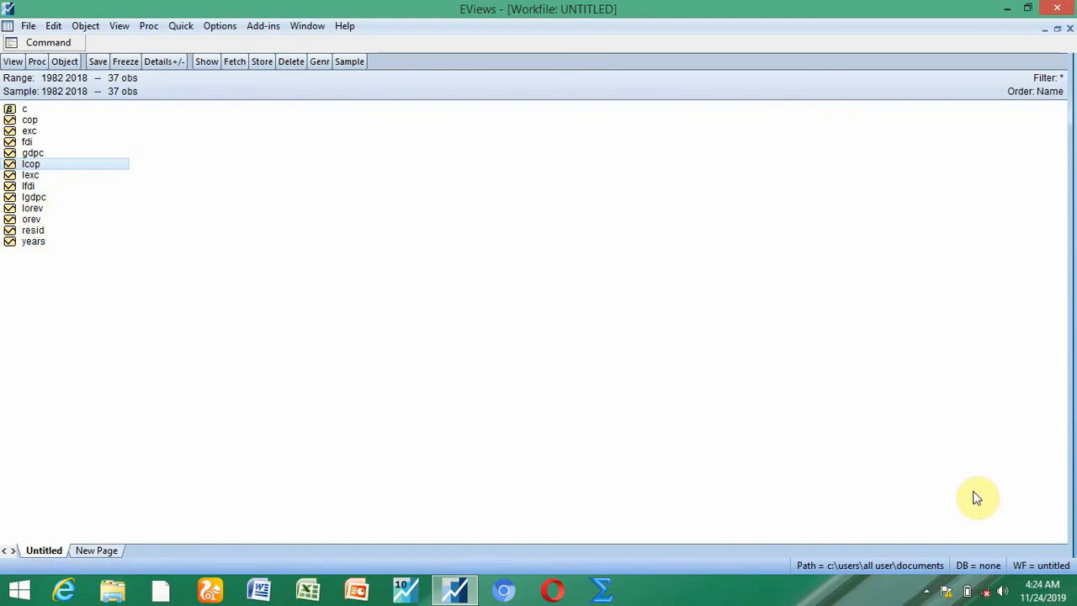
{"action": "left_click", "coordinate": [924, 593]}
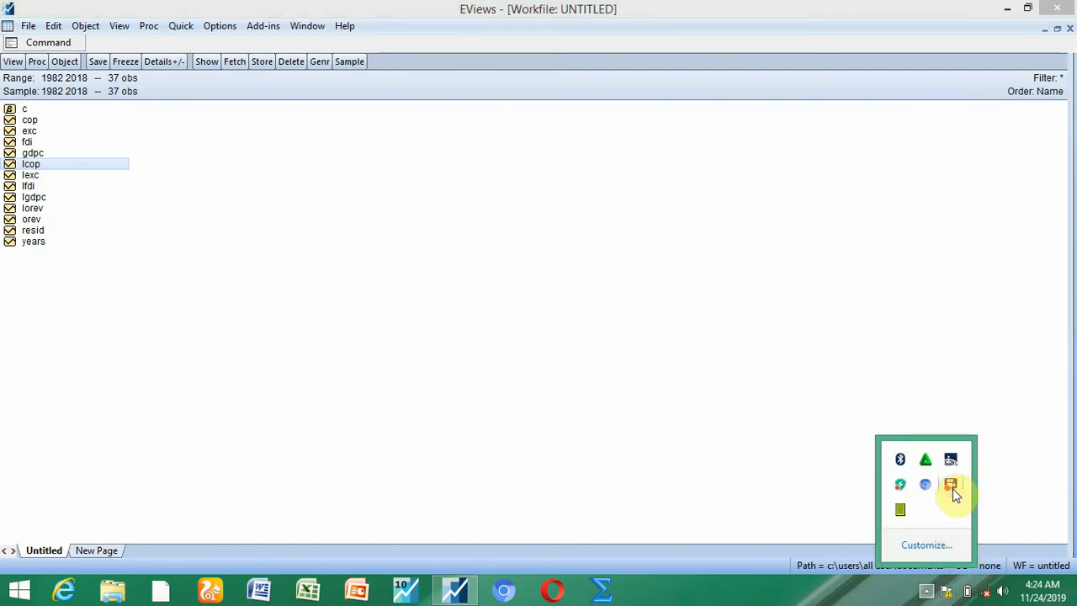
{"action": "right_click", "coordinate": [951, 486]}
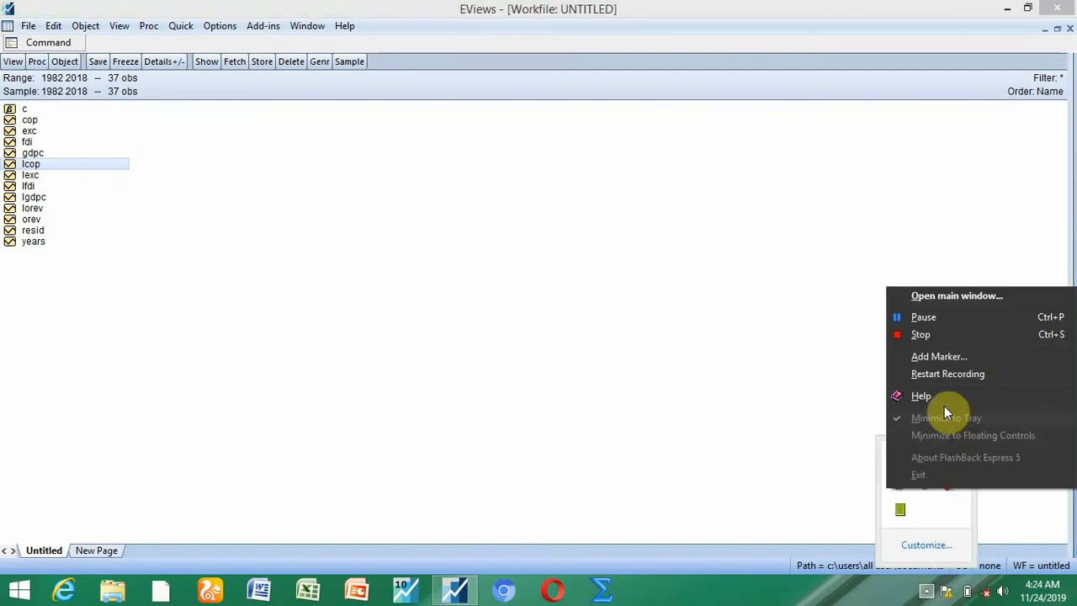